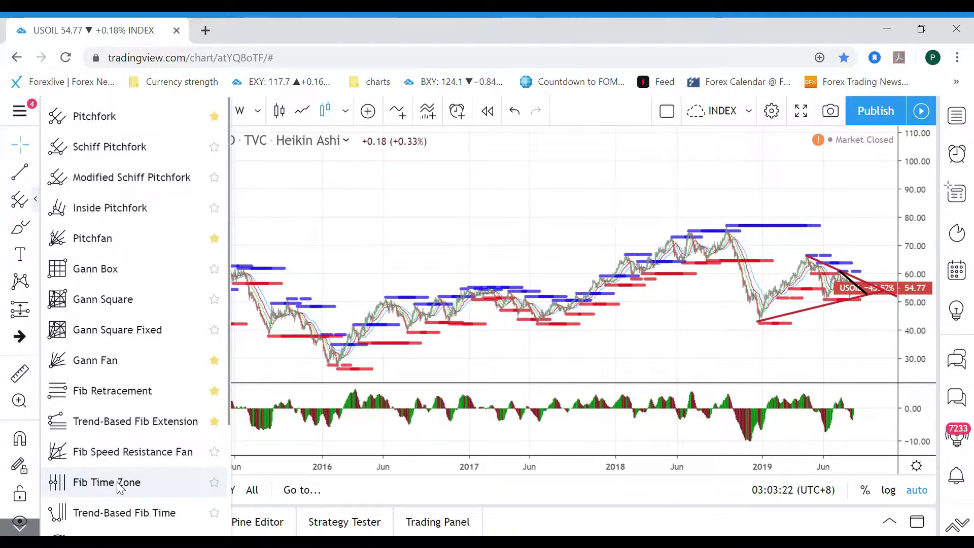
# Step: Place a Fib Time Zone at the February 2016 low, and open its style settings without changing anything
pyautogui.click(116, 482)
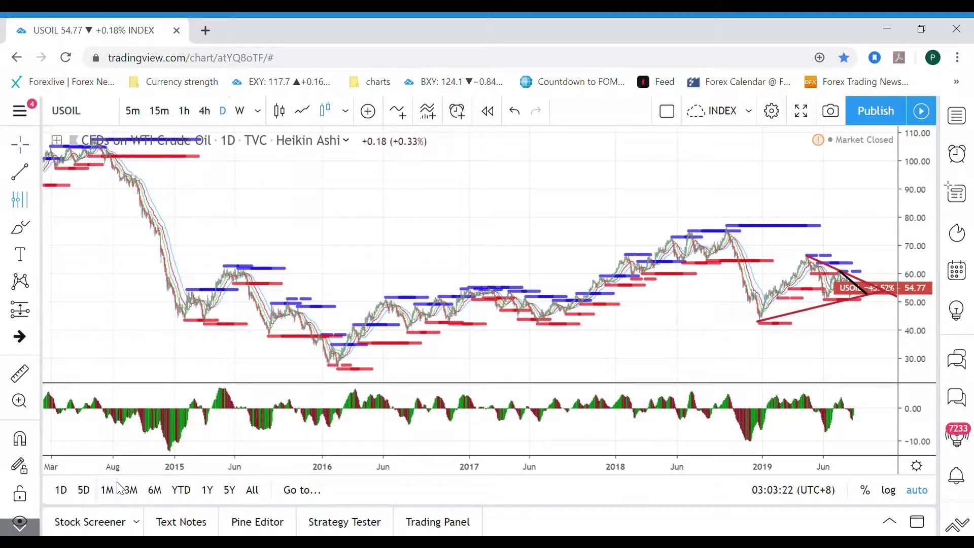
pyautogui.click(350, 380)
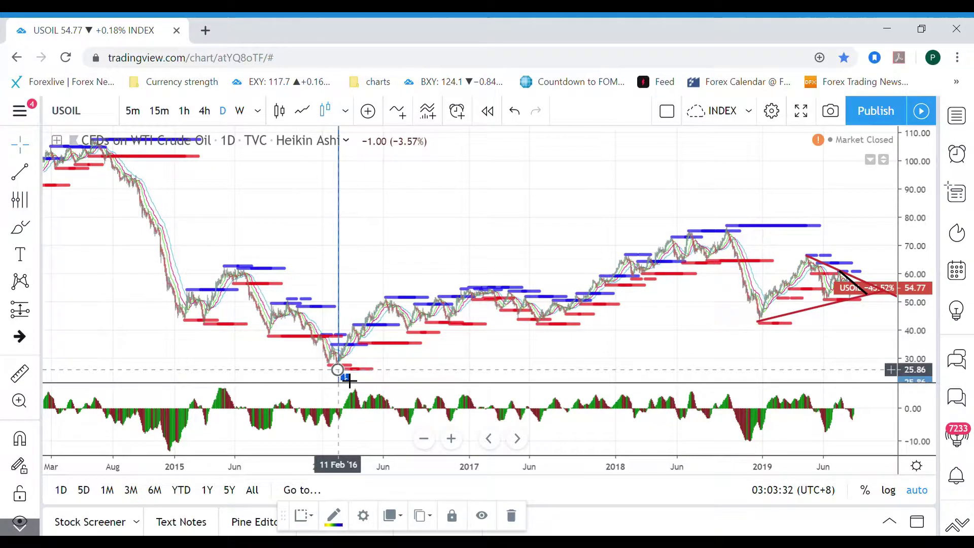
pyautogui.doubleClick(340, 376)
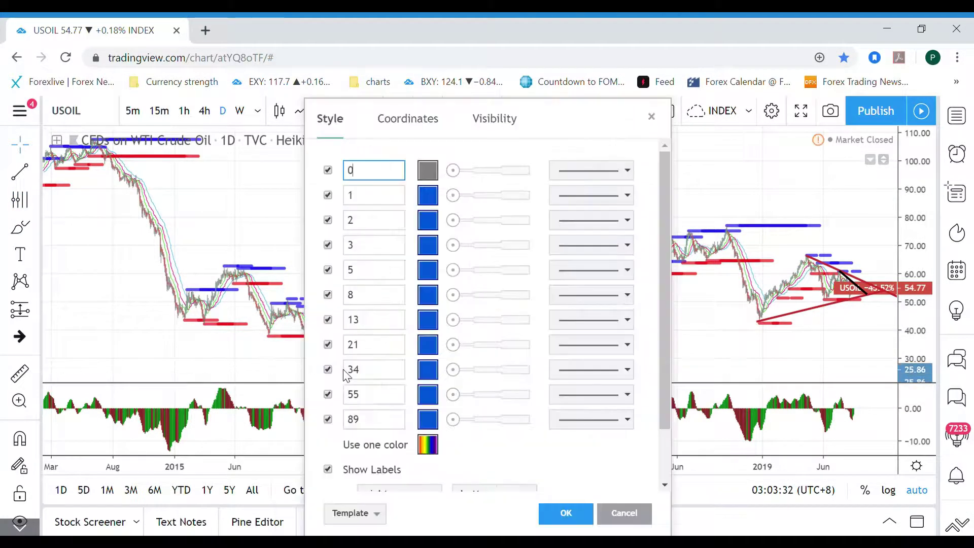
pyautogui.click(644, 517)
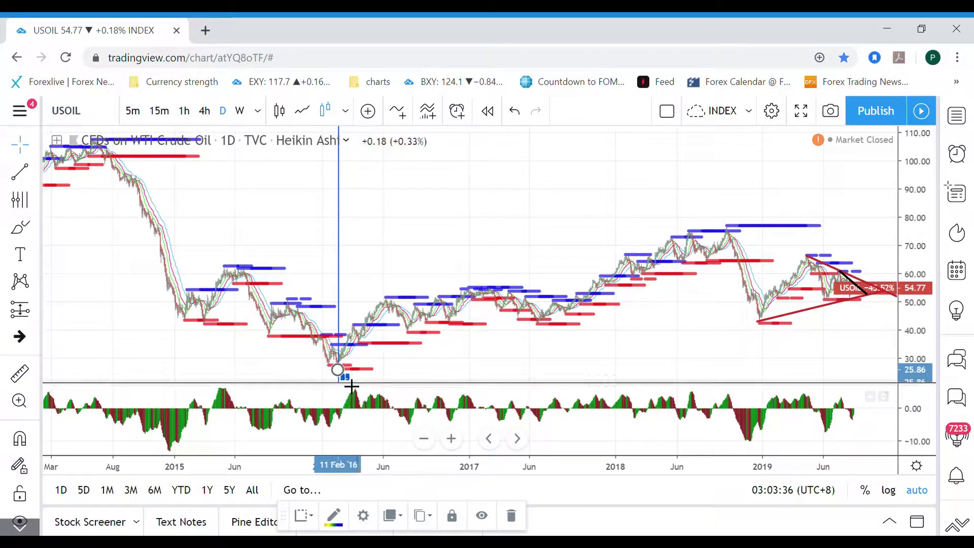
# Step: Reposition the Fib Time Zone so its anchors sit at about 8 February and 22 March 2016 beside the low
pyautogui.moveTo(345, 378)
pyautogui.mouseDown()
pyautogui.moveTo(370, 391)
pyautogui.moveTo(330, 385)
pyautogui.mouseUp()
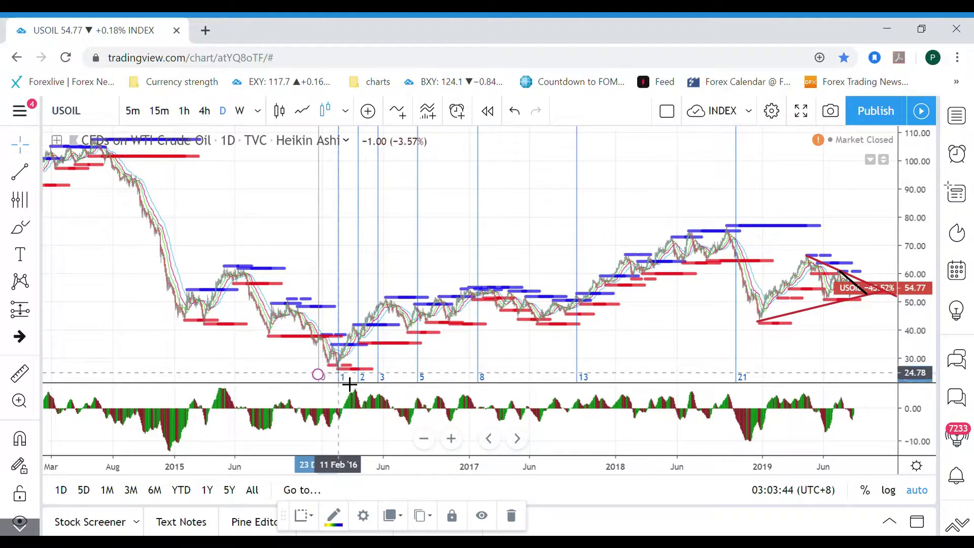
pyautogui.moveTo(349, 384)
pyautogui.mouseDown()
pyautogui.moveTo(370, 380)
pyautogui.moveTo(332, 388)
pyautogui.moveTo(346, 389)
pyautogui.mouseUp()
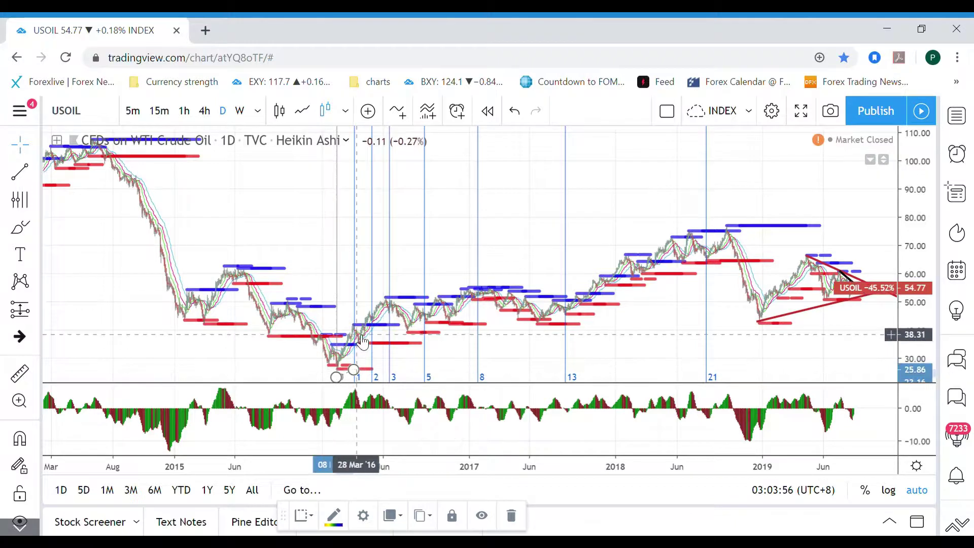
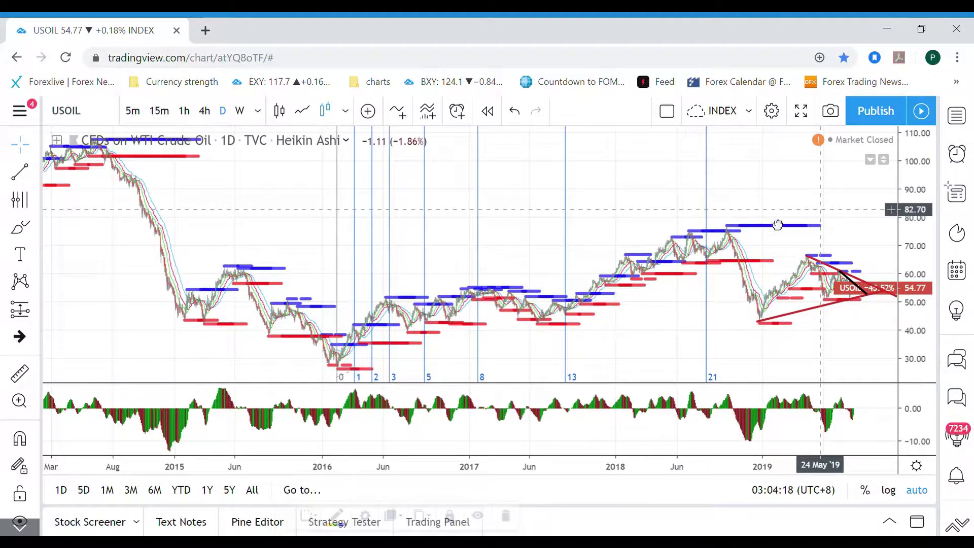
# Step: Check the time zone lines against price up to the 34 line, and remove this Fib Time Zone from the chart
pyautogui.moveTo(832, 222); pyautogui.dragTo(656, 247)
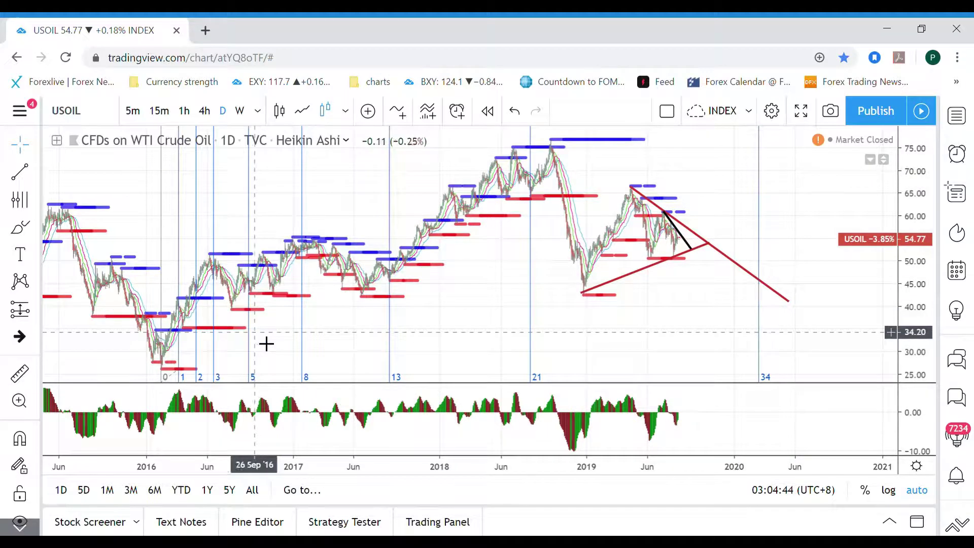
pyautogui.rightClick(183, 376)
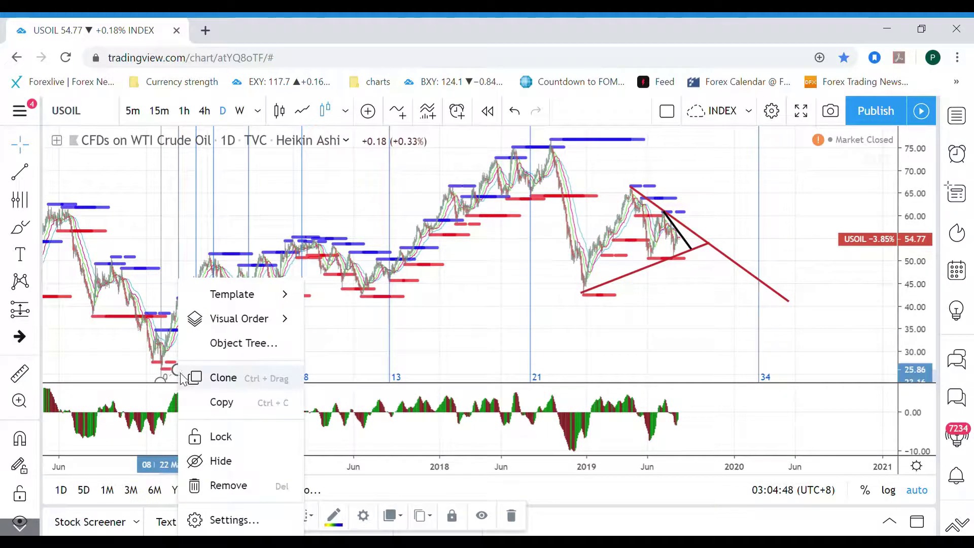
pyautogui.click(231, 489)
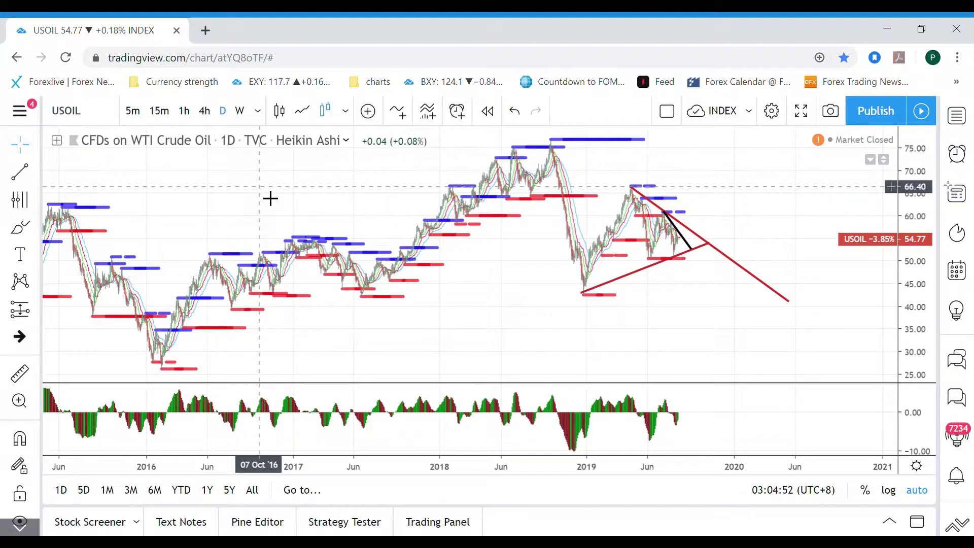
# Step: Place a Fib Time Zone from the high around the start of September 2013 to the following low in late November 2013
pyautogui.moveTo(271, 198); pyautogui.dragTo(809, 213)
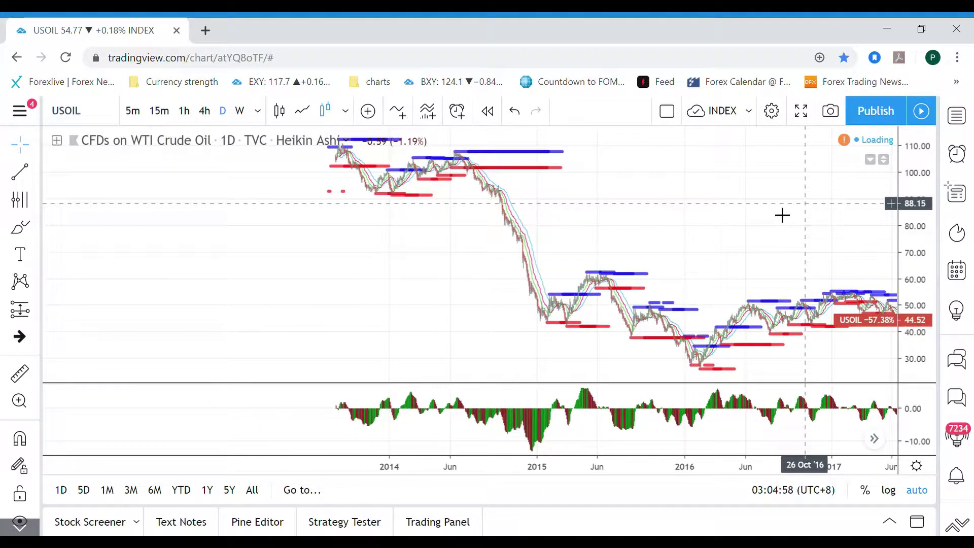
pyautogui.moveTo(744, 213); pyautogui.dragTo(859, 215)
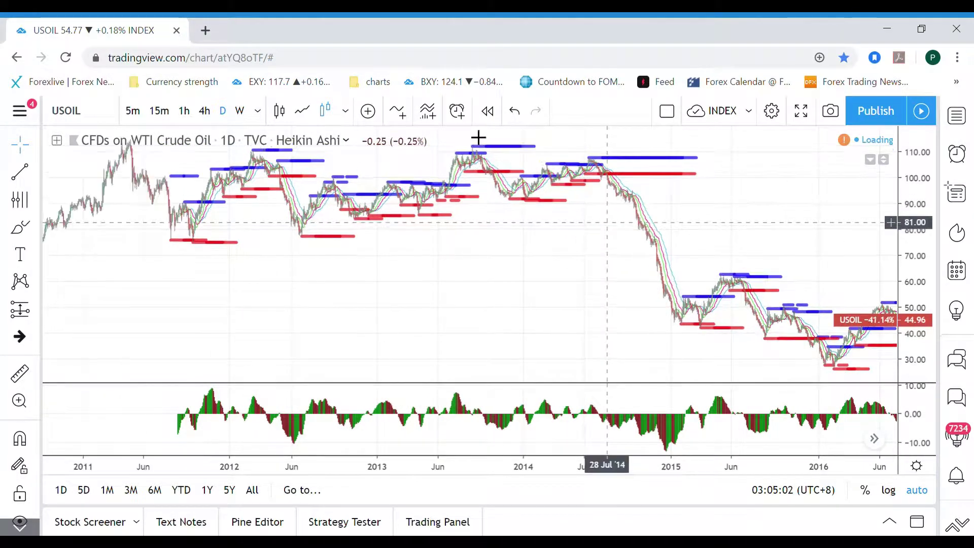
pyautogui.click(37, 200)
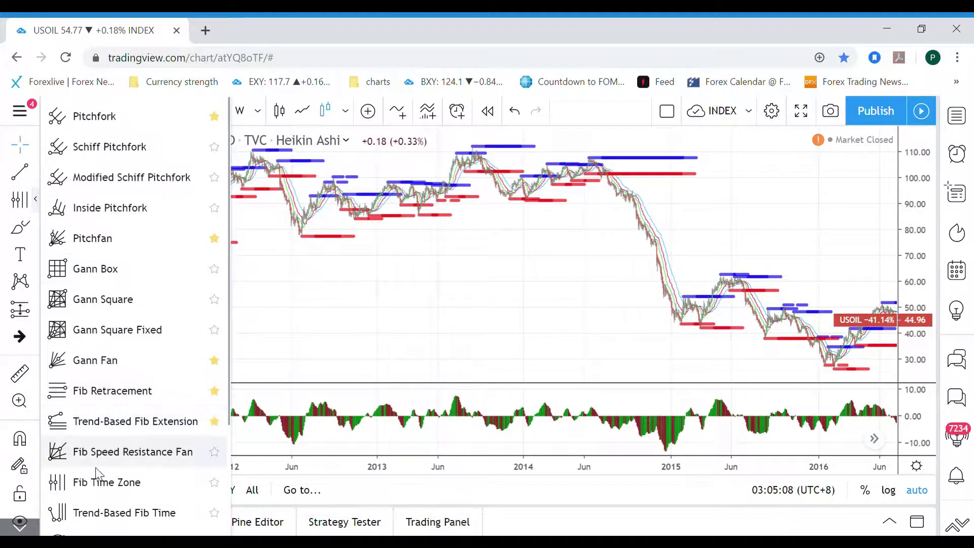
pyautogui.click(98, 485)
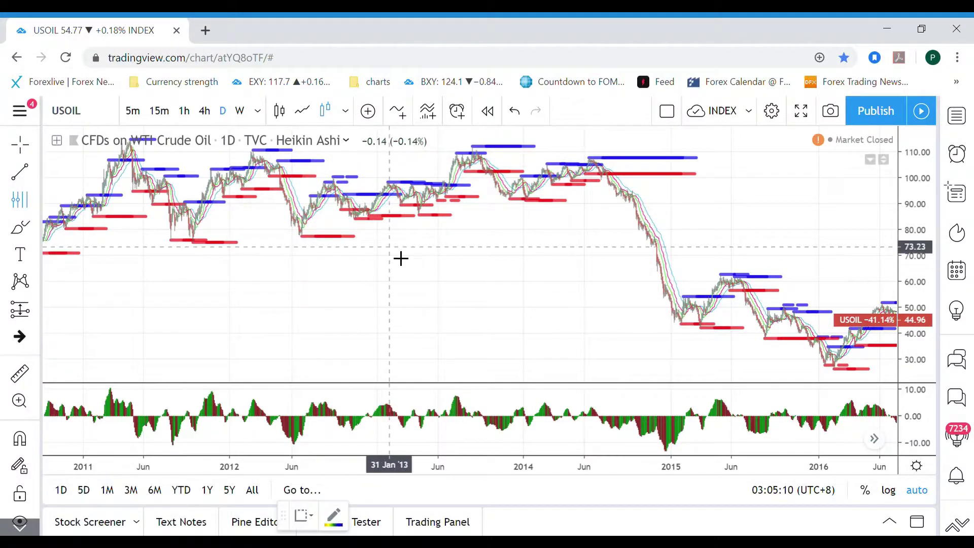
pyautogui.click(484, 155)
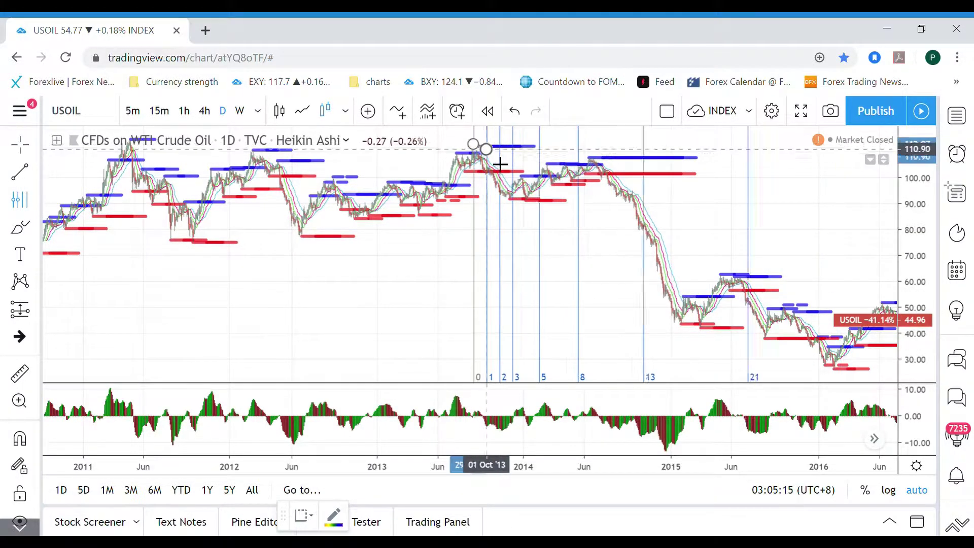
pyautogui.click(521, 206)
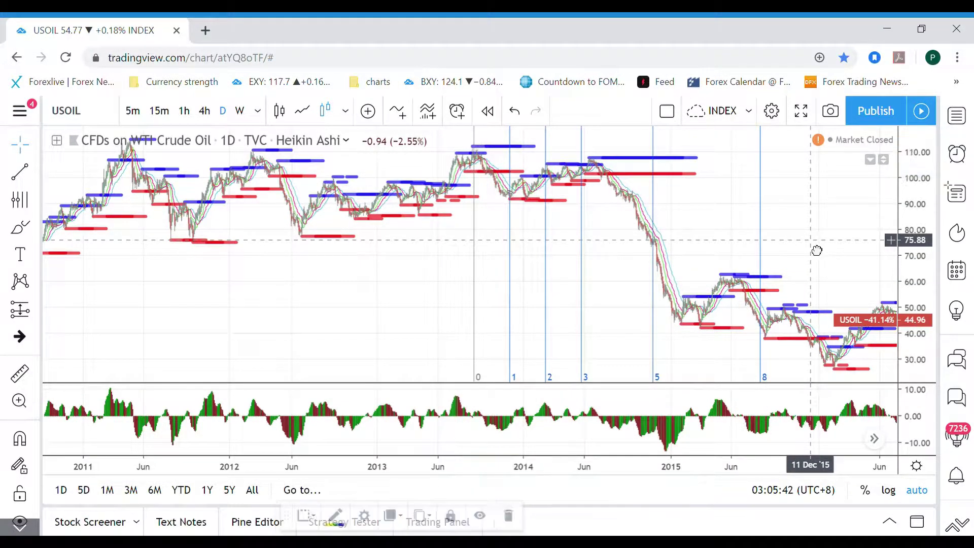
# Step: Compare the time zone lines with the price turning points from 2013 through to the projected 34 line beyond 2021
pyautogui.moveTo(815, 250); pyautogui.dragTo(527, 256)
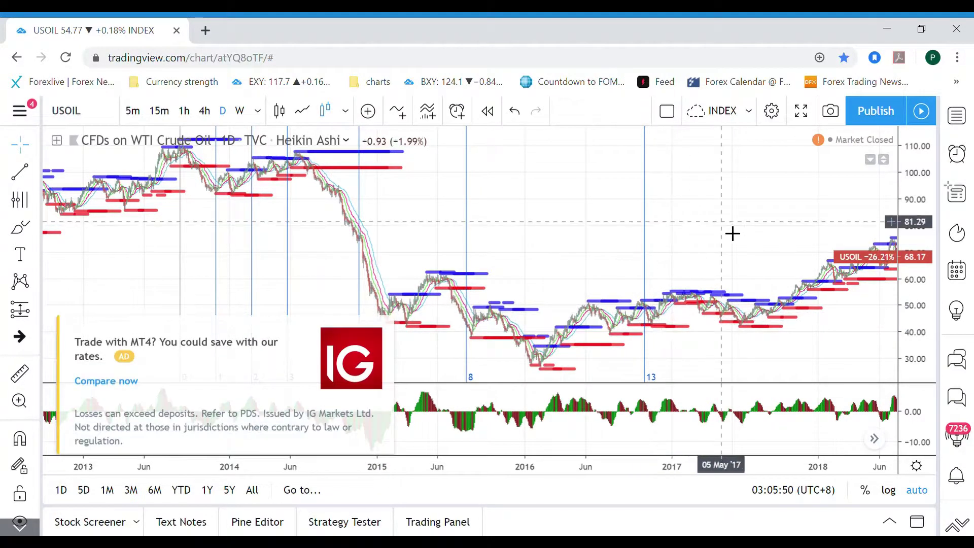
pyautogui.click(391, 328)
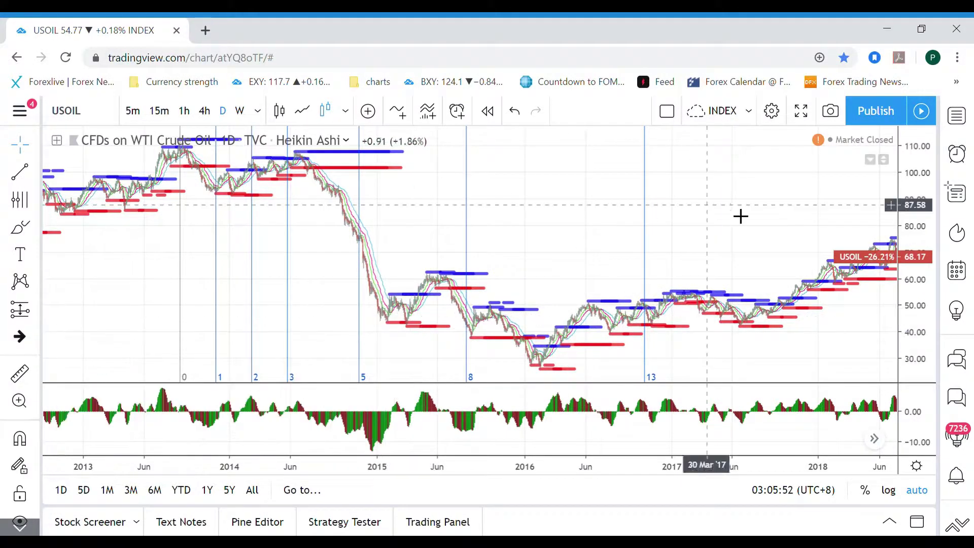
pyautogui.moveTo(702, 251); pyautogui.dragTo(487, 260)
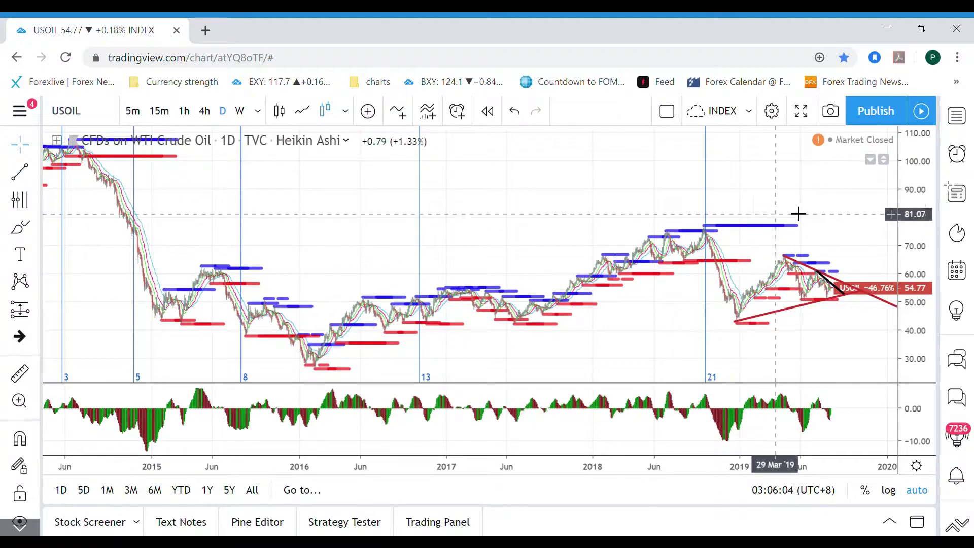
pyautogui.moveTo(675, 221); pyautogui.dragTo(579, 223)
pyautogui.moveTo(803, 200); pyautogui.dragTo(568, 220)
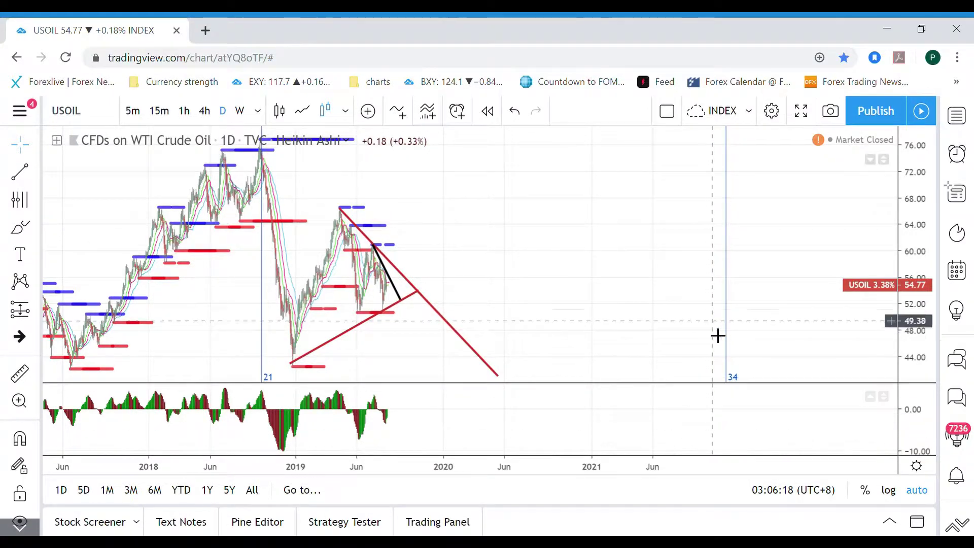
# Step: Switch to the weekly timeframe and move the Fib Time Zone's anchors to the April 2011 high and about mid-May 2011
pyautogui.click(240, 111)
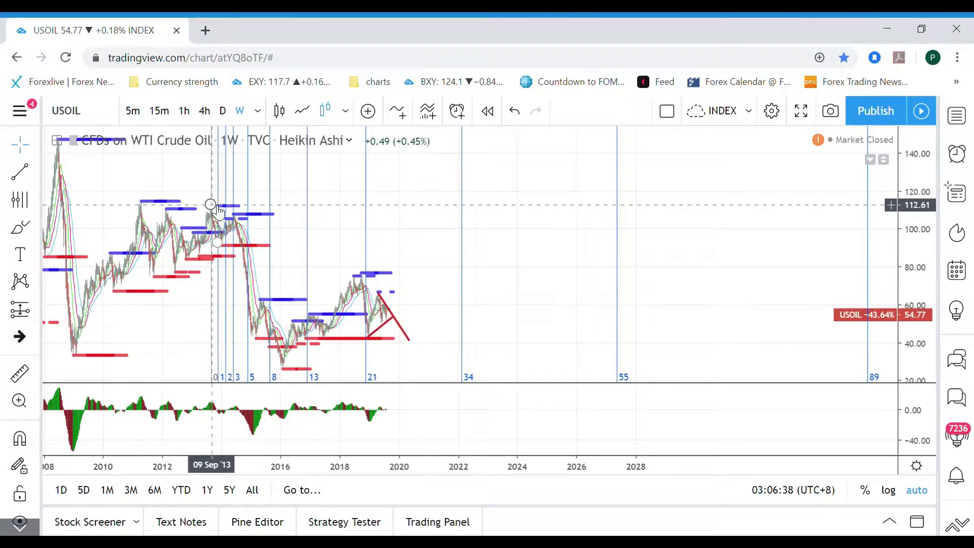
pyautogui.moveTo(218, 211); pyautogui.dragTo(152, 212)
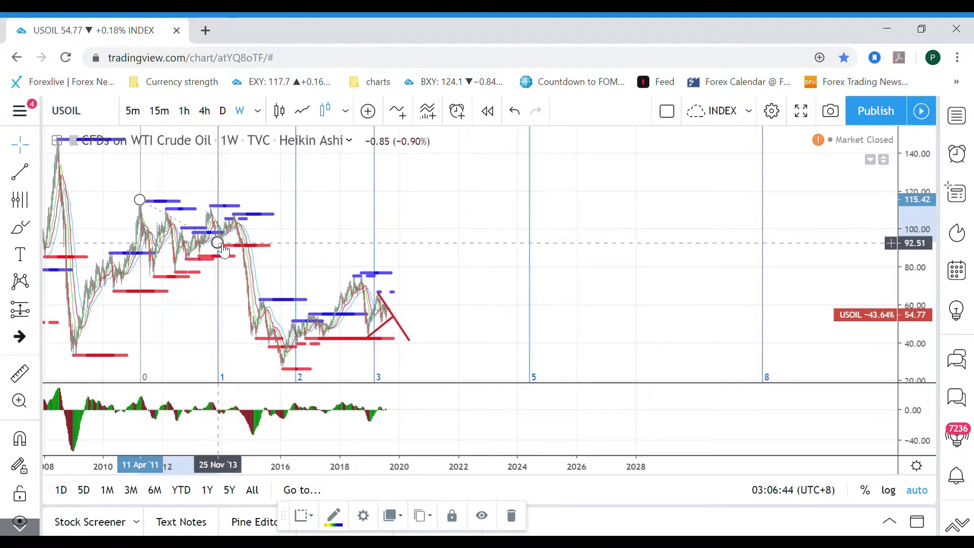
pyautogui.moveTo(223, 250); pyautogui.dragTo(155, 252)
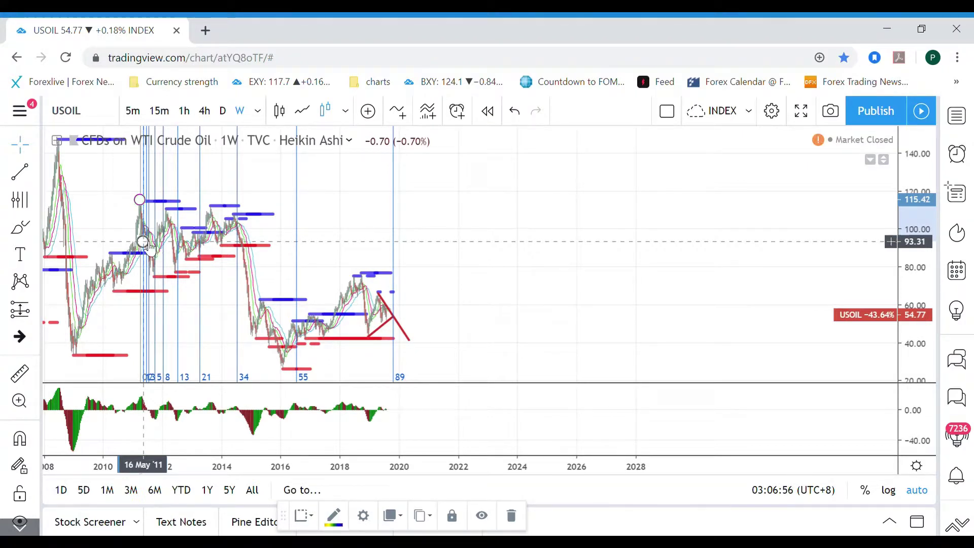
pyautogui.moveTo(150, 247); pyautogui.dragTo(150, 248)
# Step: Return to the daily timeframe and trace the time zone lines from 89 back to the 2011 starting point
pyautogui.click(226, 114)
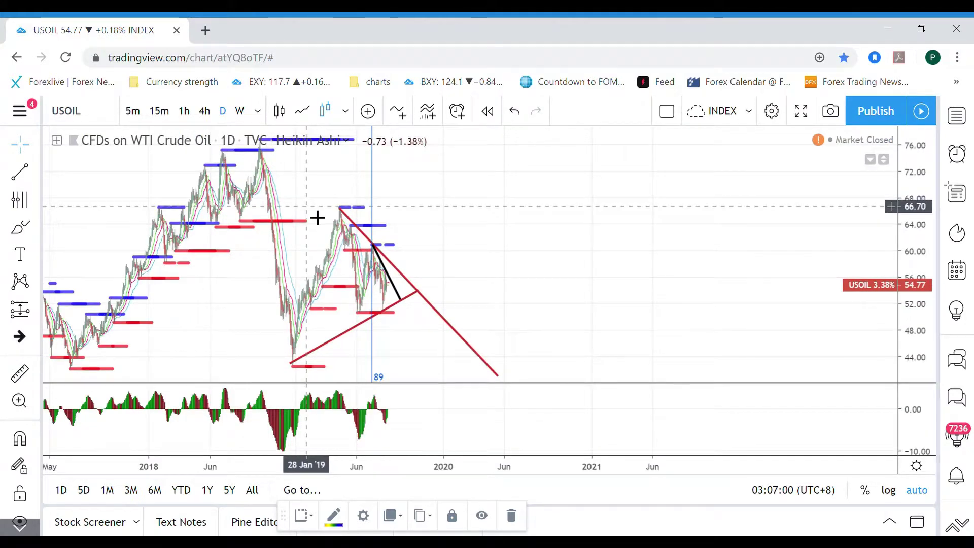
pyautogui.click(336, 216)
pyautogui.moveTo(335, 217); pyautogui.dragTo(664, 242)
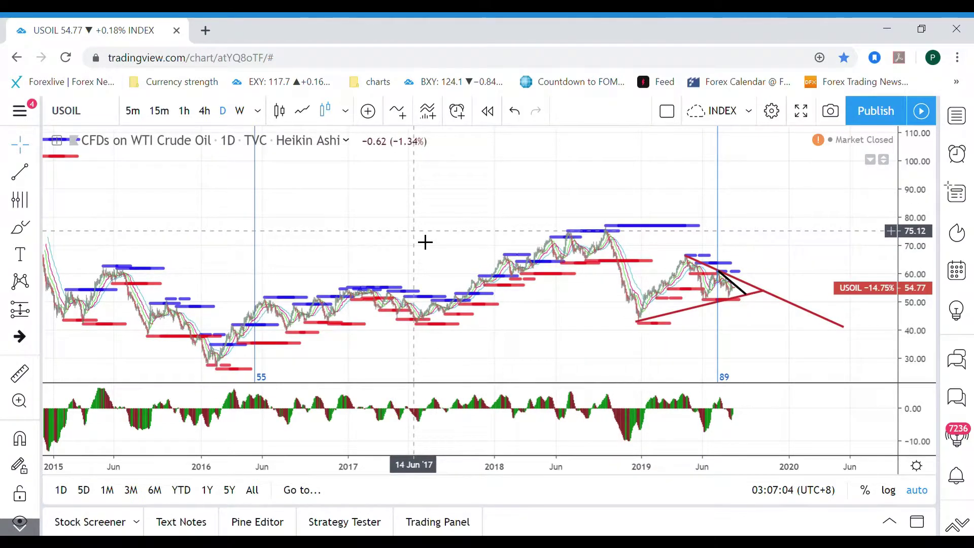
pyautogui.moveTo(531, 225); pyautogui.dragTo(719, 224)
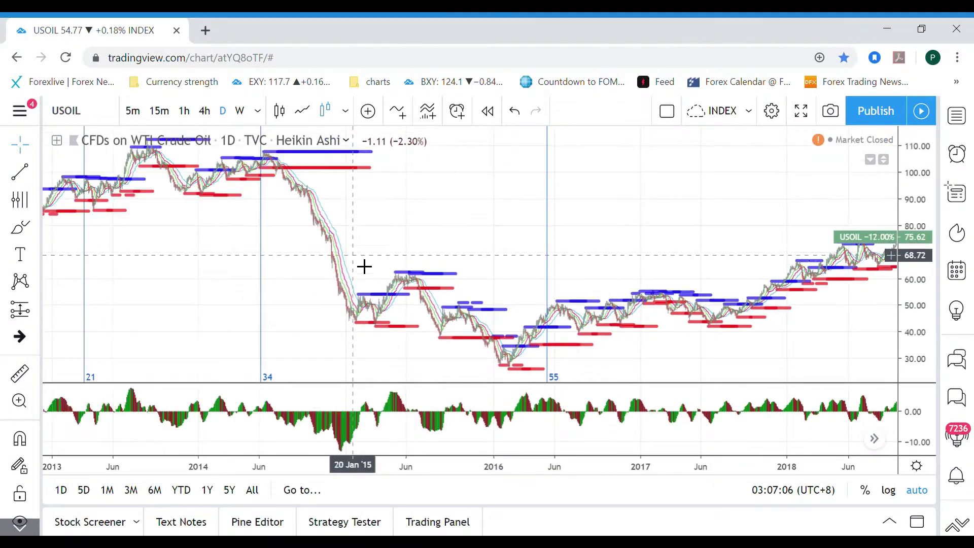
pyautogui.moveTo(363, 268); pyautogui.dragTo(641, 257)
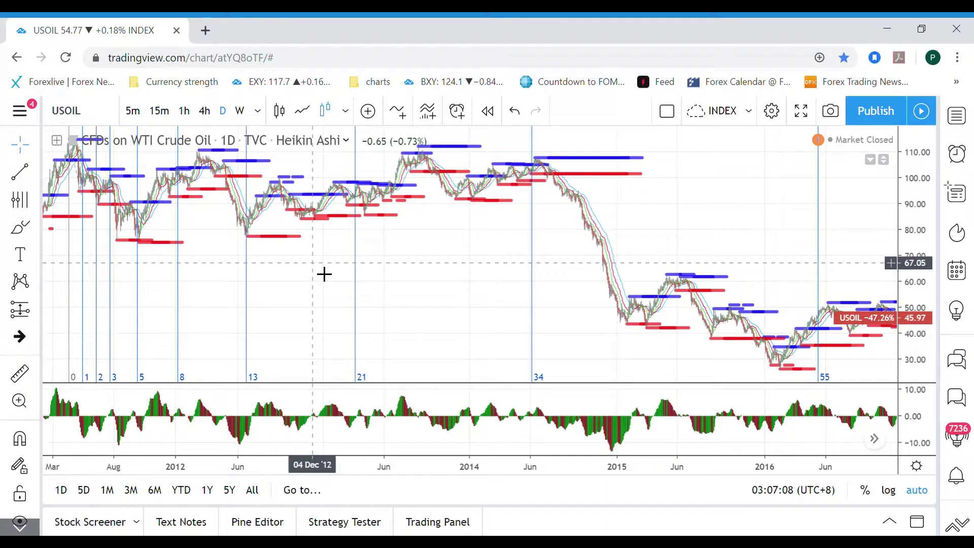
pyautogui.moveTo(324, 274); pyautogui.dragTo(537, 267)
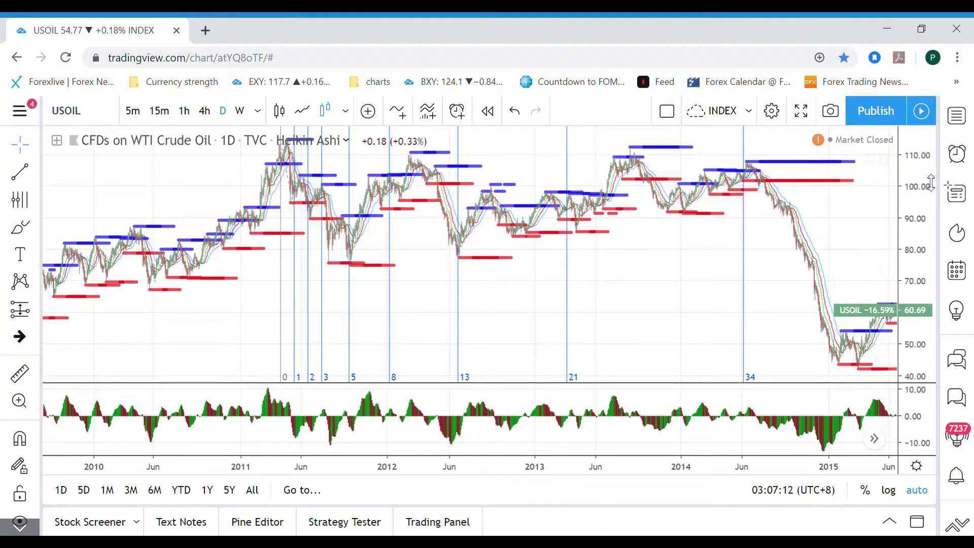
# Step: Move the Fib Time Zone's start anchor to the 2011 peak at about 114.84, and remove the time zone
pyautogui.moveTo(925, 218); pyautogui.dragTo(926, 252)
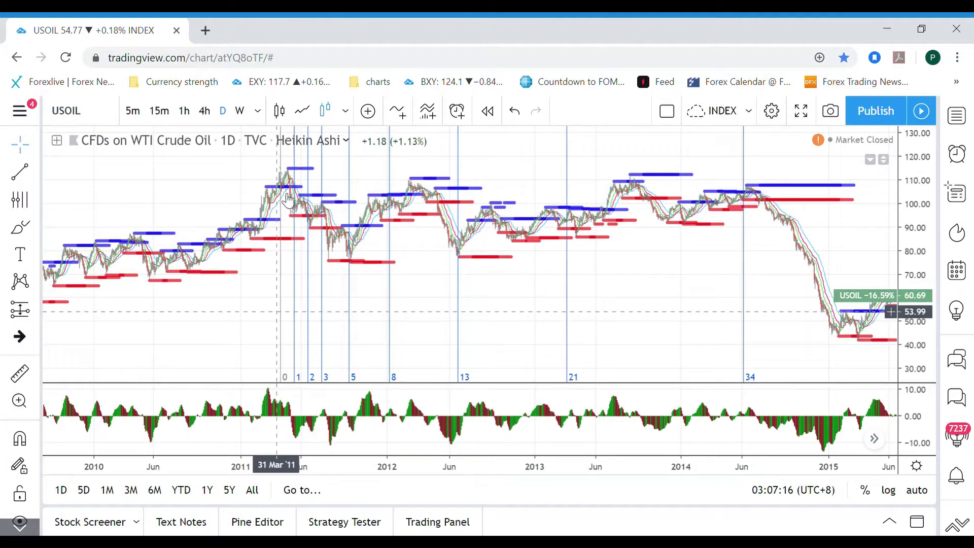
pyautogui.moveTo(287, 175)
pyautogui.mouseDown()
pyautogui.moveTo(299, 179)
pyautogui.moveTo(302, 234)
pyautogui.mouseUp()
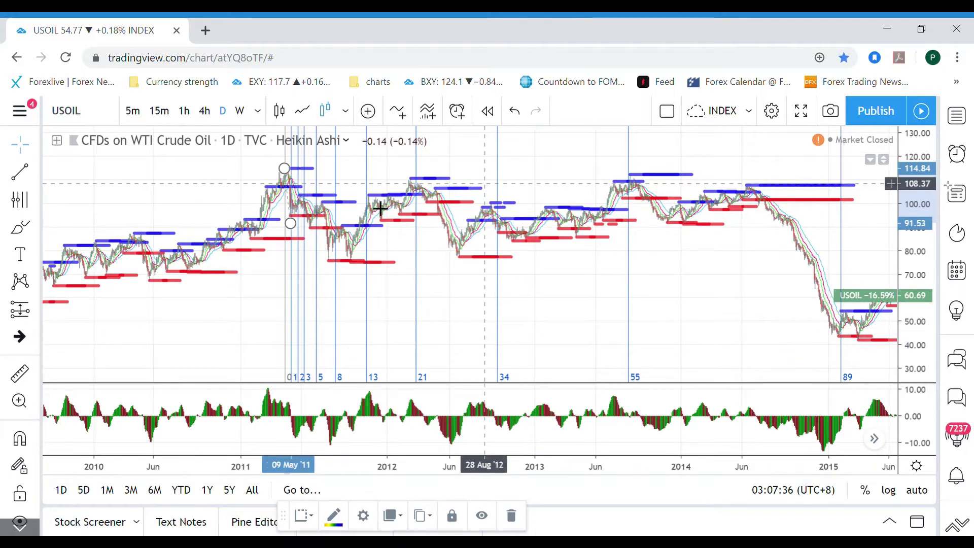
pyautogui.rightClick(285, 171)
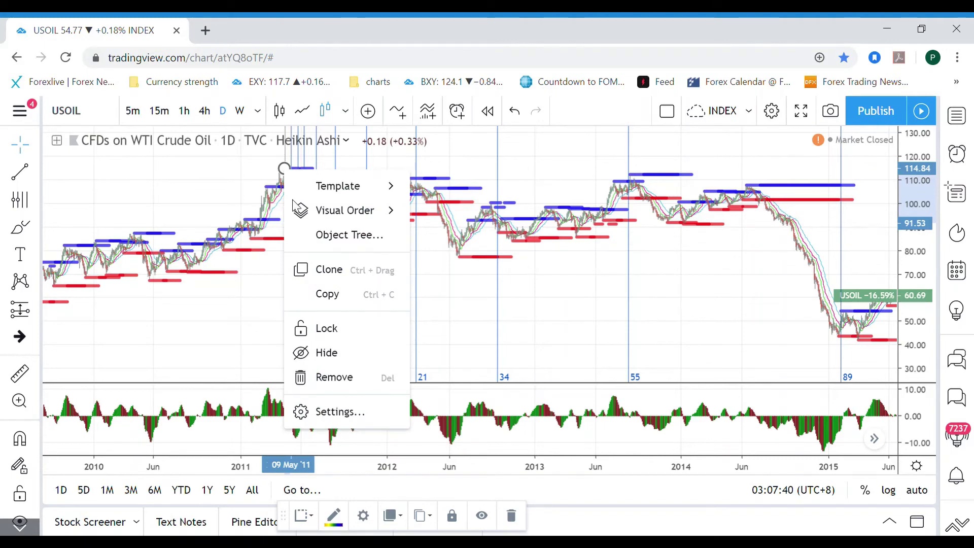
pyautogui.click(332, 378)
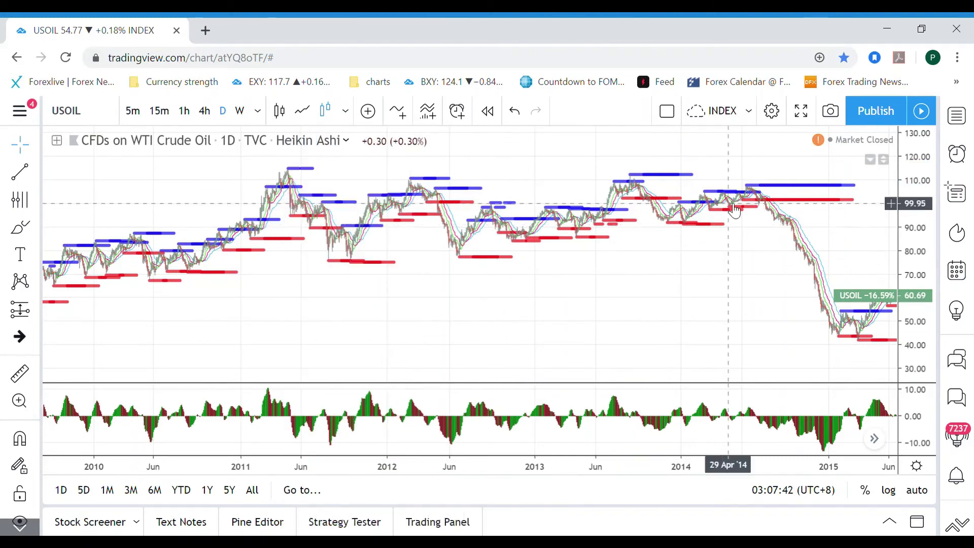